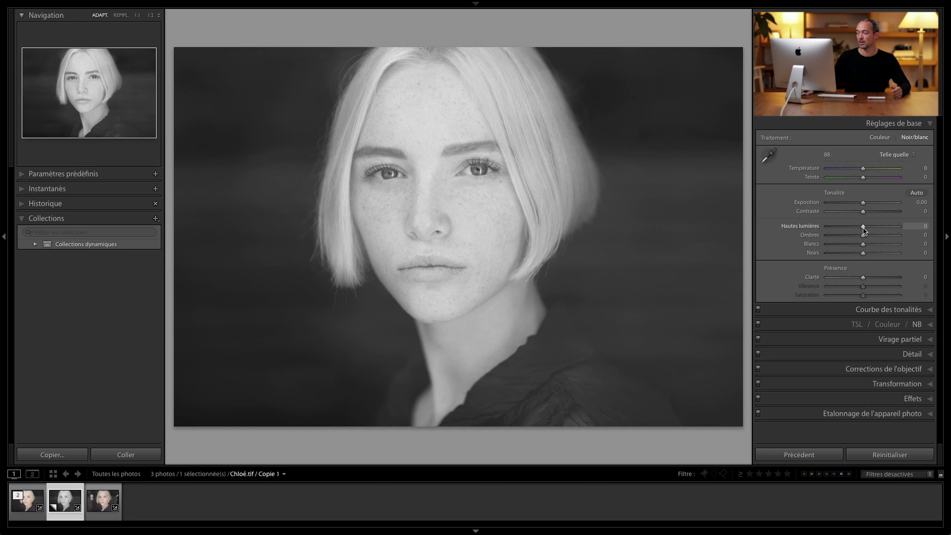
- Recover the portrait's highlights to -81 and set its clarity to +18
{"action": "left_click_drag", "start_coordinate": [863, 229], "coordinate": [834, 235]}
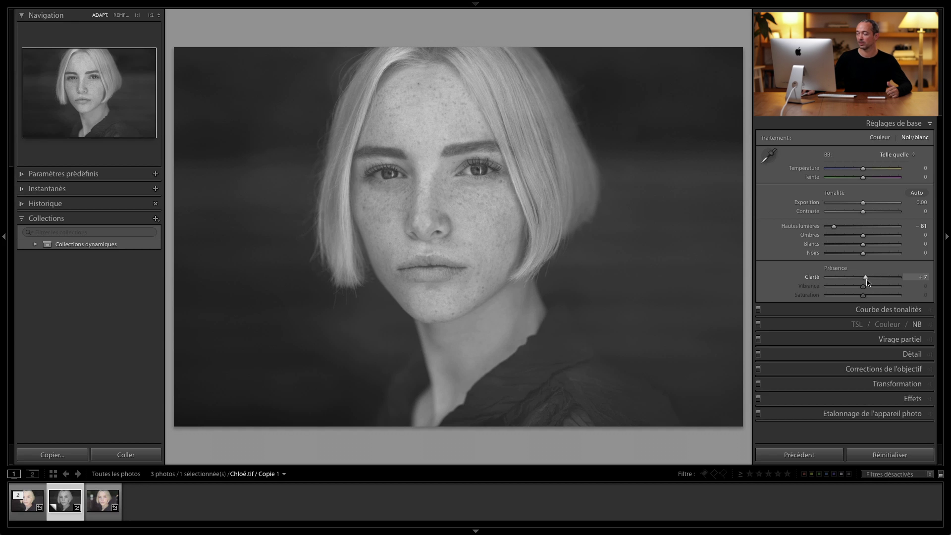
{"action": "left_click_drag", "start_coordinate": [867, 281], "coordinate": [894, 286]}
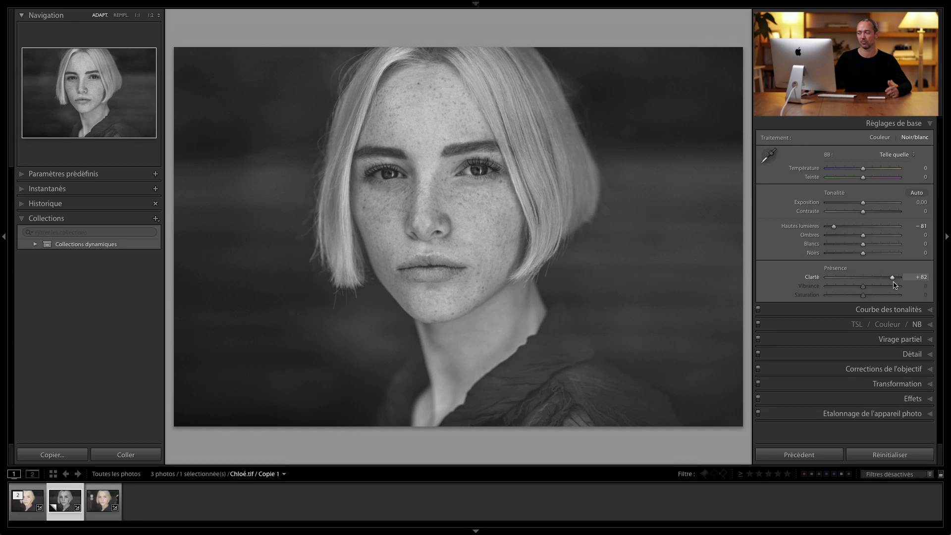
{"action": "left_click_drag", "start_coordinate": [893, 285], "coordinate": [870, 287]}
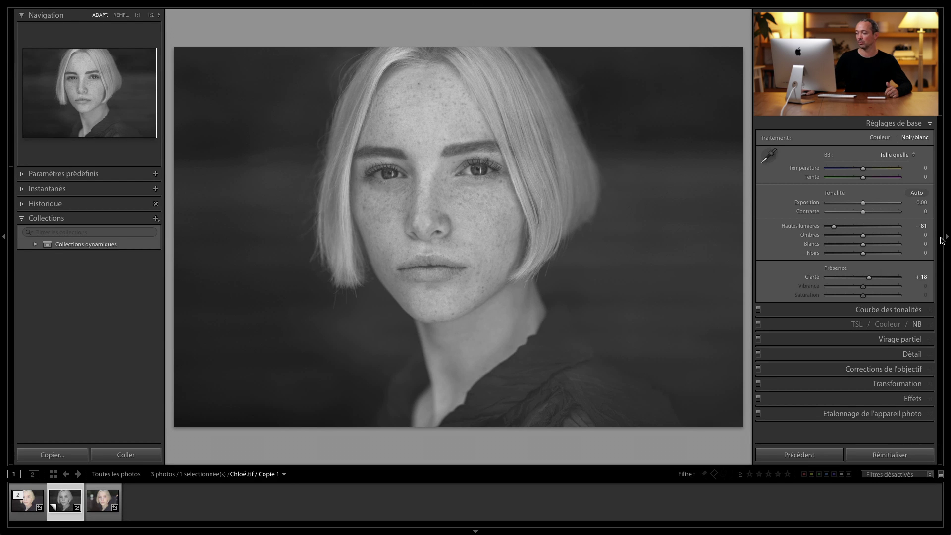
- Shape the tone curve with the targeted adjustment tool, brightening the light forehead tones and darkening the cheek tones around the freckles
{"action": "left_click", "coordinate": [930, 311]}
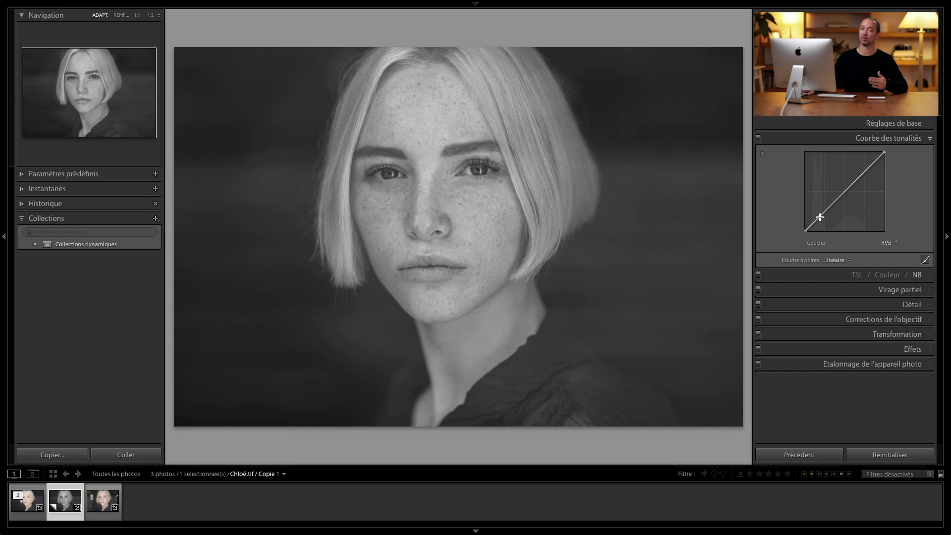
{"action": "left_click", "coordinate": [762, 154]}
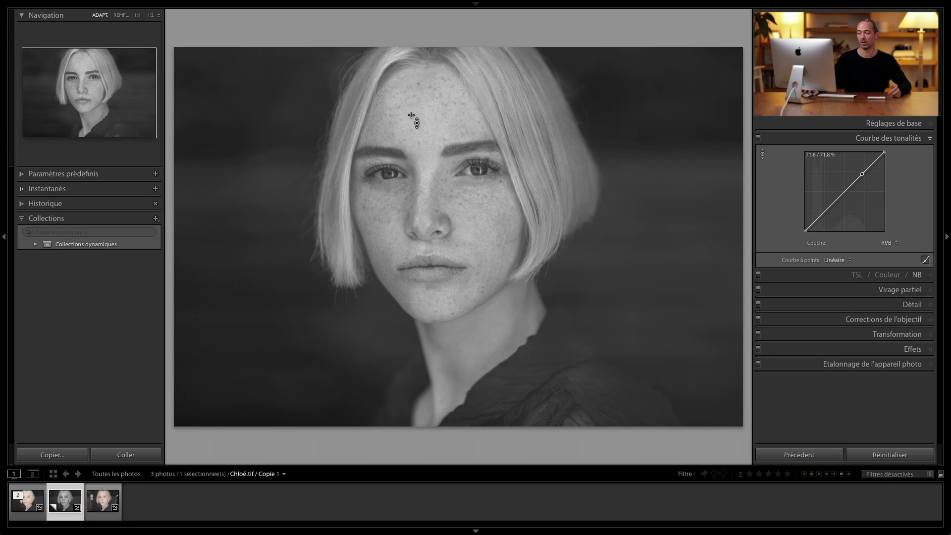
{"action": "left_click_drag", "start_coordinate": [411, 115], "coordinate": [411, 116]}
{"action": "left_click_drag", "start_coordinate": [410, 116], "coordinate": [411, 108]}
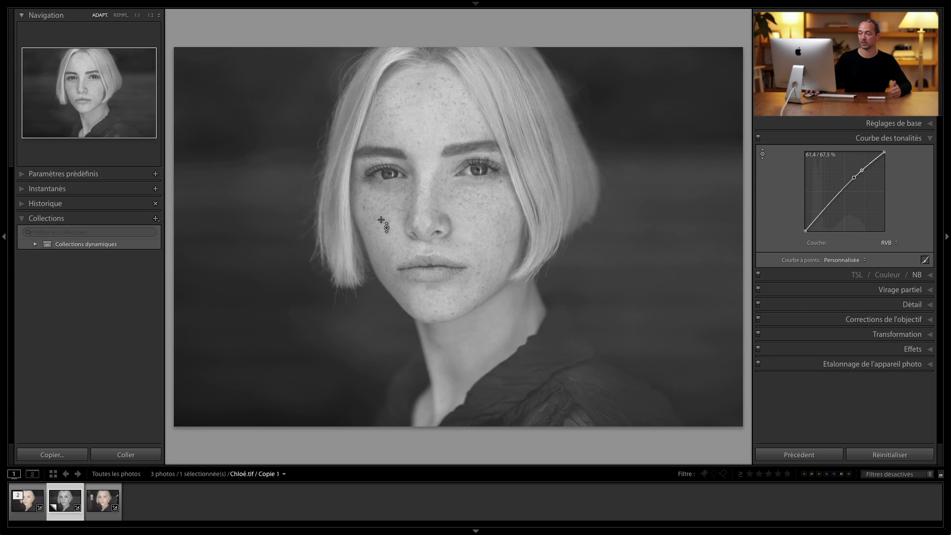
{"action": "left_click_drag", "start_coordinate": [381, 213], "coordinate": [381, 222]}
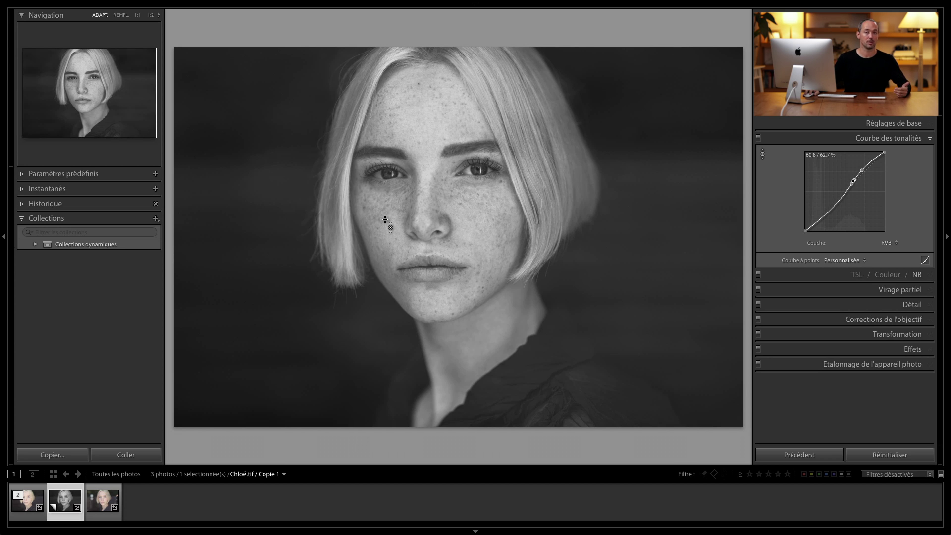
- Compare the portrait with and without the tone curve, leaving the curve switched off
{"action": "left_click", "coordinate": [758, 140]}
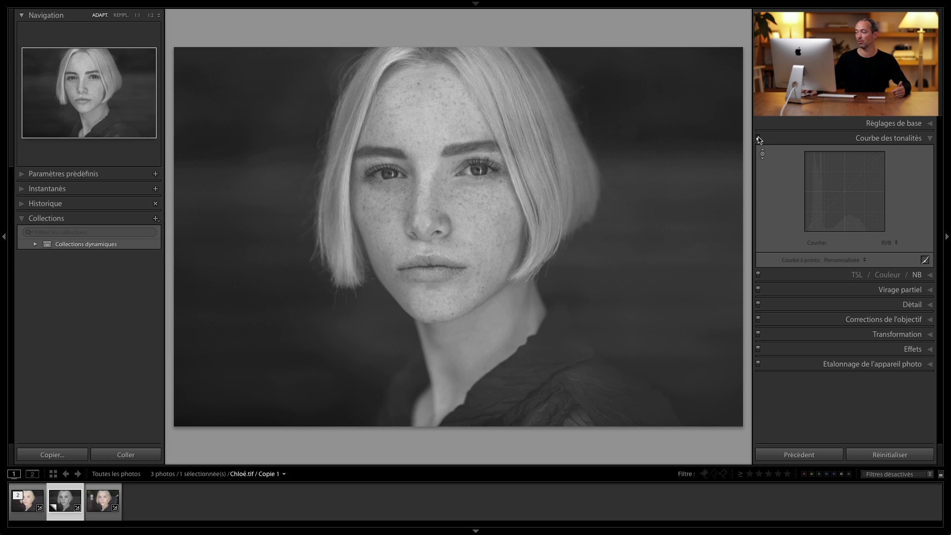
{"action": "left_click", "coordinate": [758, 140]}
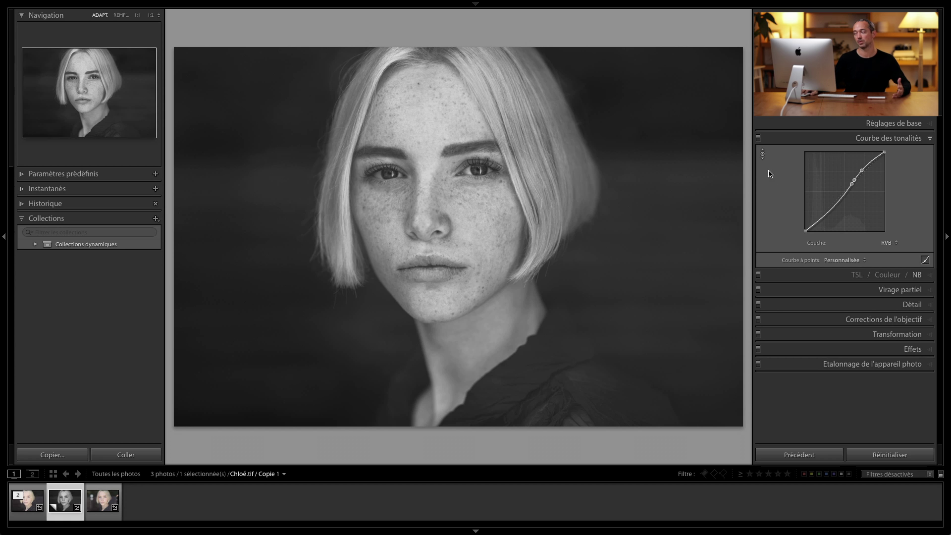
{"action": "left_click", "coordinate": [758, 137]}
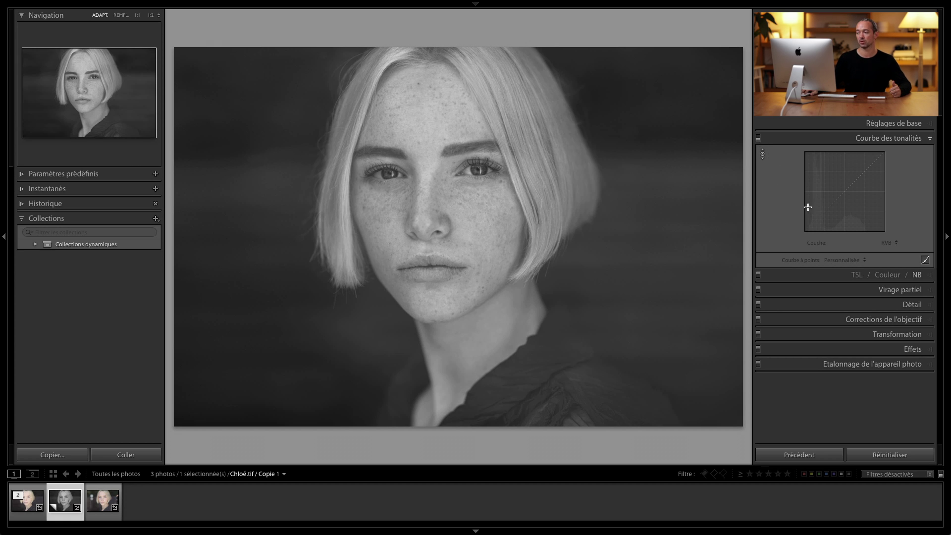
- Darken the freckles in the black-and-white mix by setting orange to -28 and yellow to -29
{"action": "left_click", "coordinate": [929, 277]}
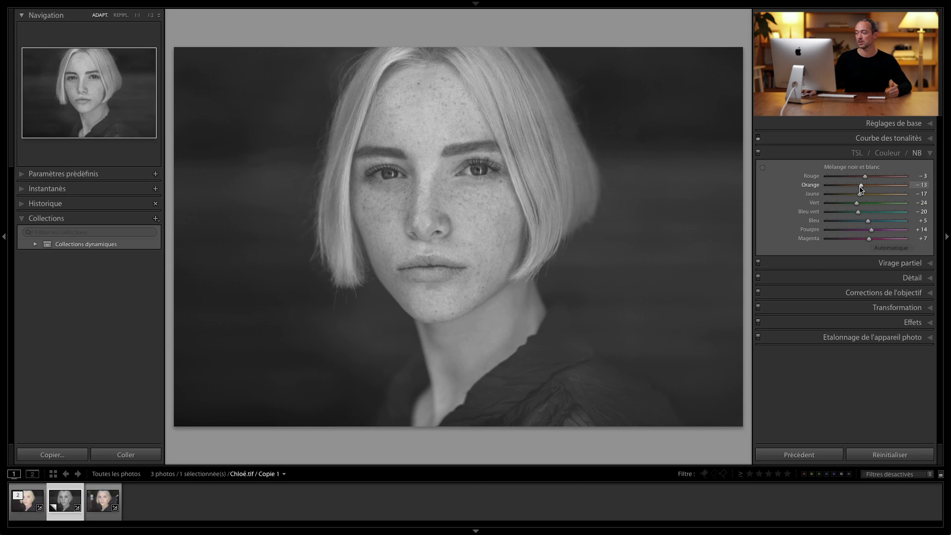
{"action": "left_click_drag", "start_coordinate": [860, 189], "coordinate": [851, 192]}
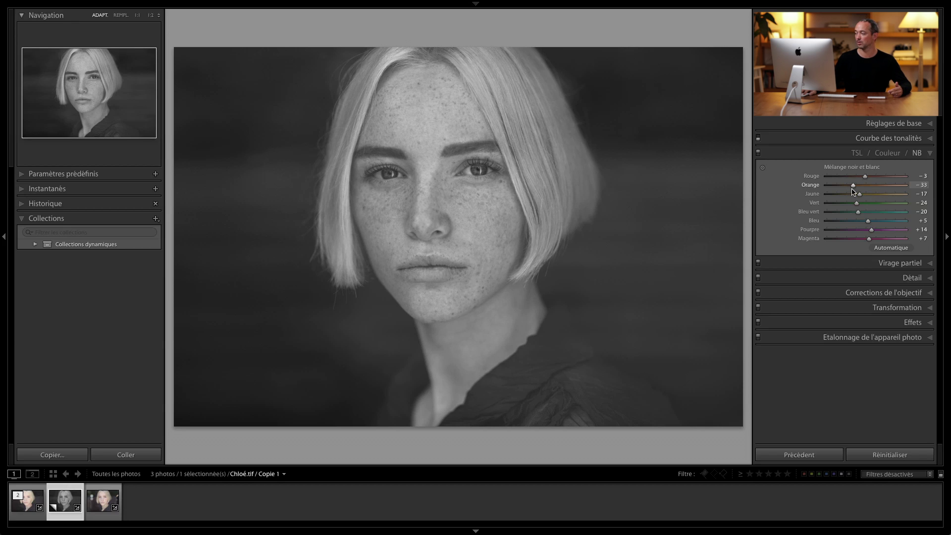
{"action": "left_click_drag", "start_coordinate": [852, 192], "coordinate": [856, 193]}
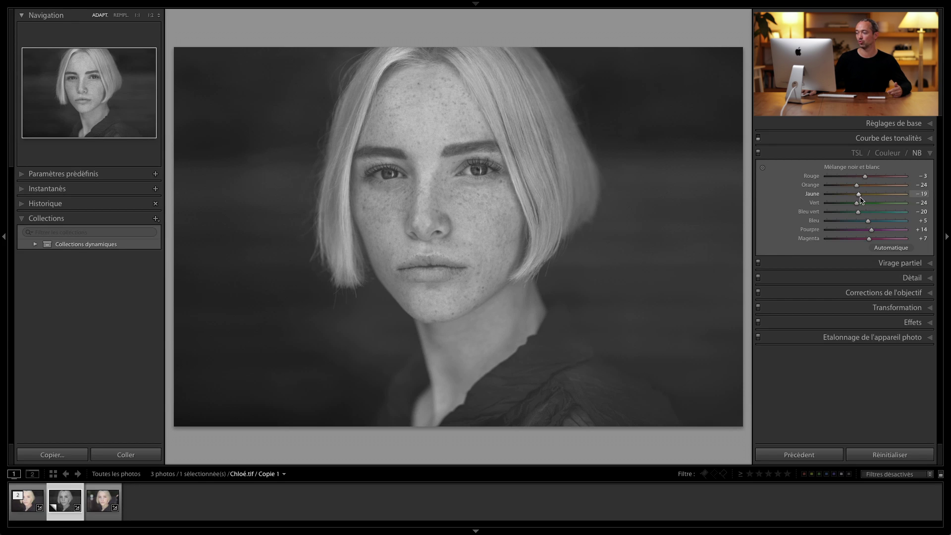
{"action": "left_click_drag", "start_coordinate": [858, 198], "coordinate": [854, 203]}
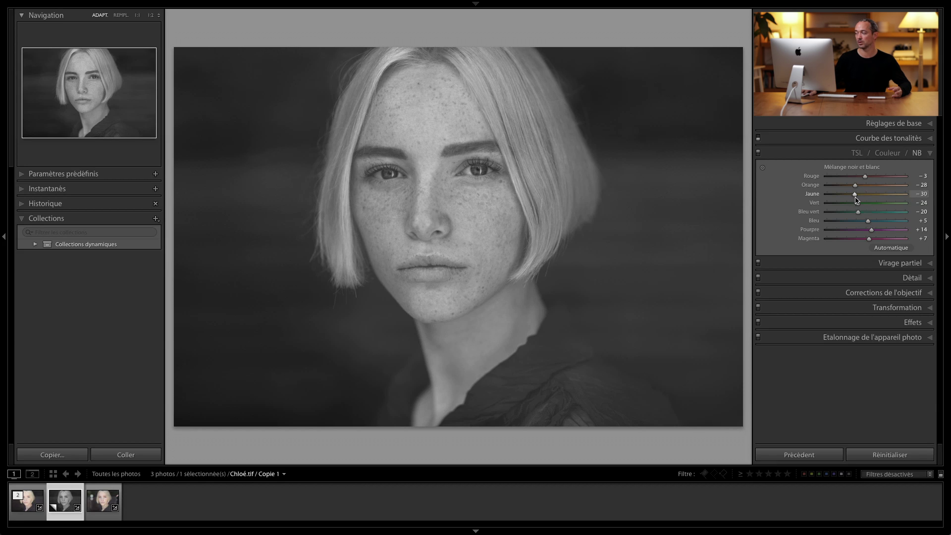
{"action": "left_click", "coordinate": [856, 198]}
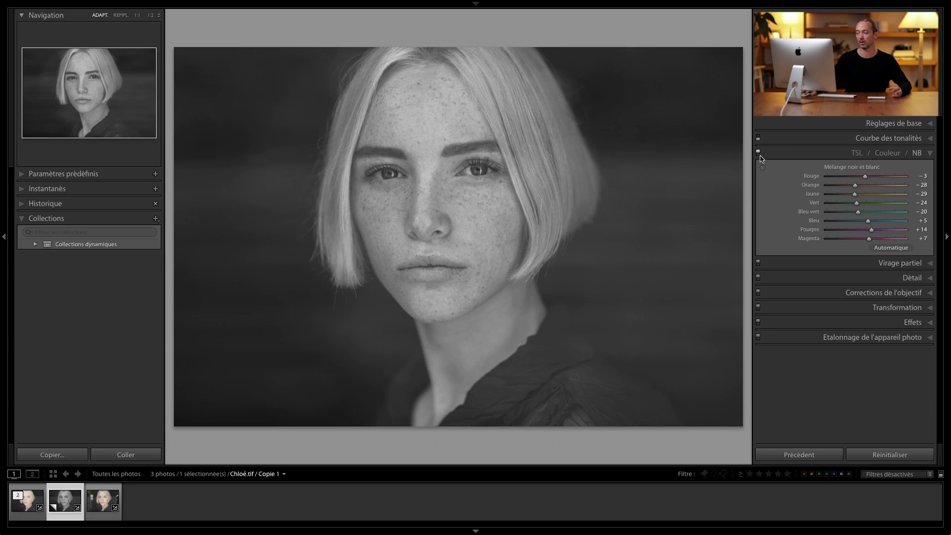
- Compare the portrait with and without the black-and-white mix, leaving the mix switched on
{"action": "left_click", "coordinate": [758, 152]}
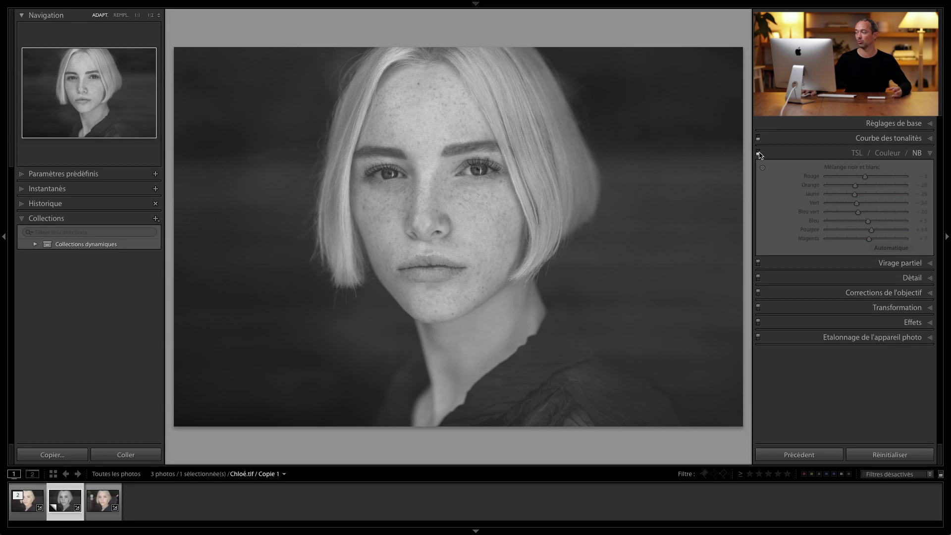
{"action": "left_click", "coordinate": [758, 152]}
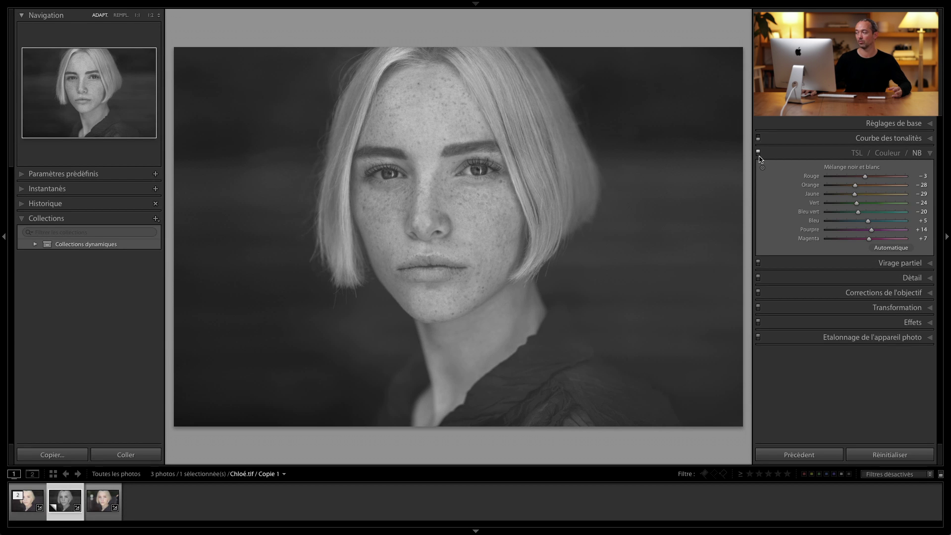
{"action": "left_click", "coordinate": [758, 153]}
{"action": "left_click", "coordinate": [758, 153]}
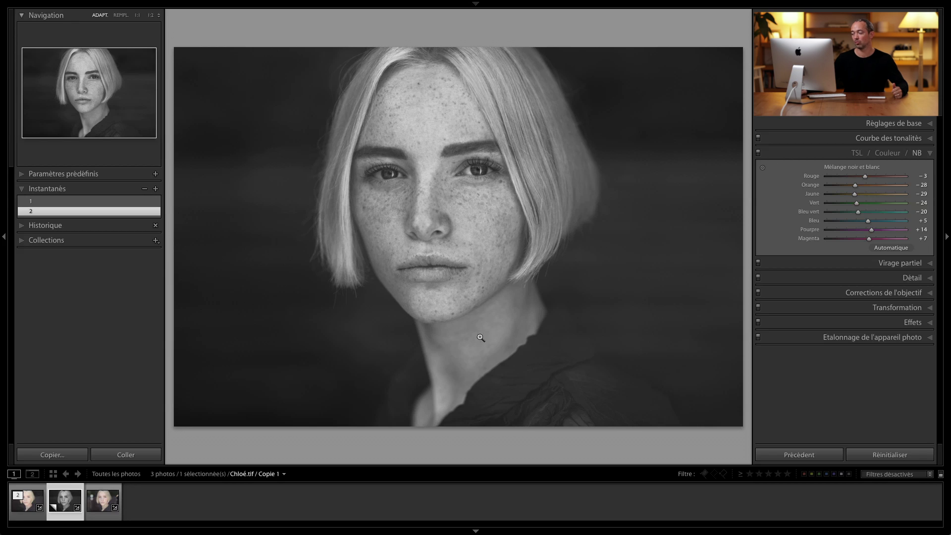
- Compare snapshots 1 and 2 of the portrait alongside the basic settings, finishing on snapshot 2
{"action": "left_click", "coordinate": [928, 127]}
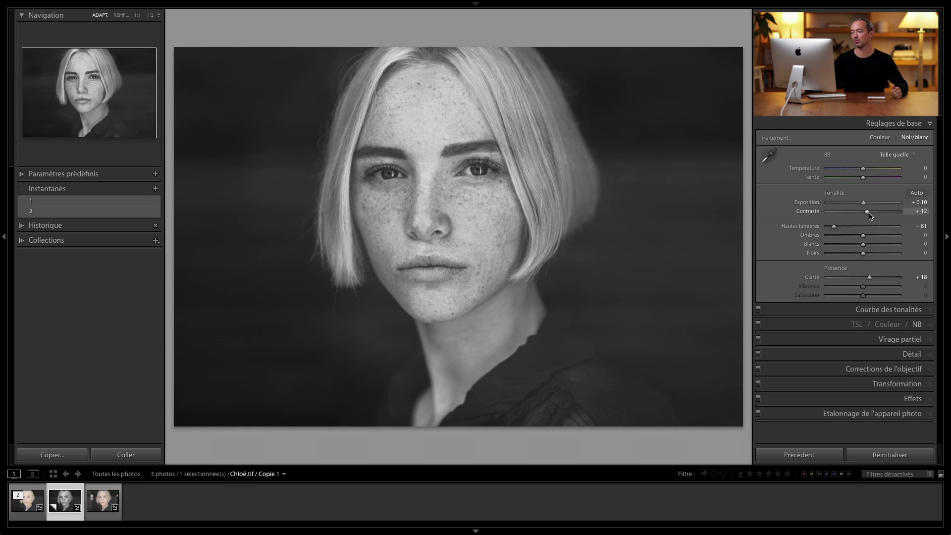
{"action": "left_click", "coordinate": [53, 203]}
{"action": "left_click", "coordinate": [55, 212]}
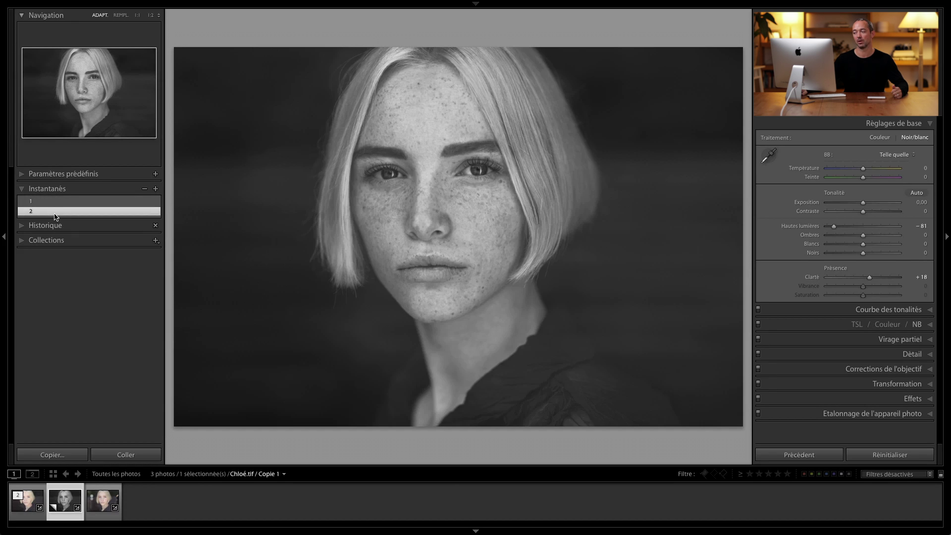
{"action": "left_click", "coordinate": [60, 203]}
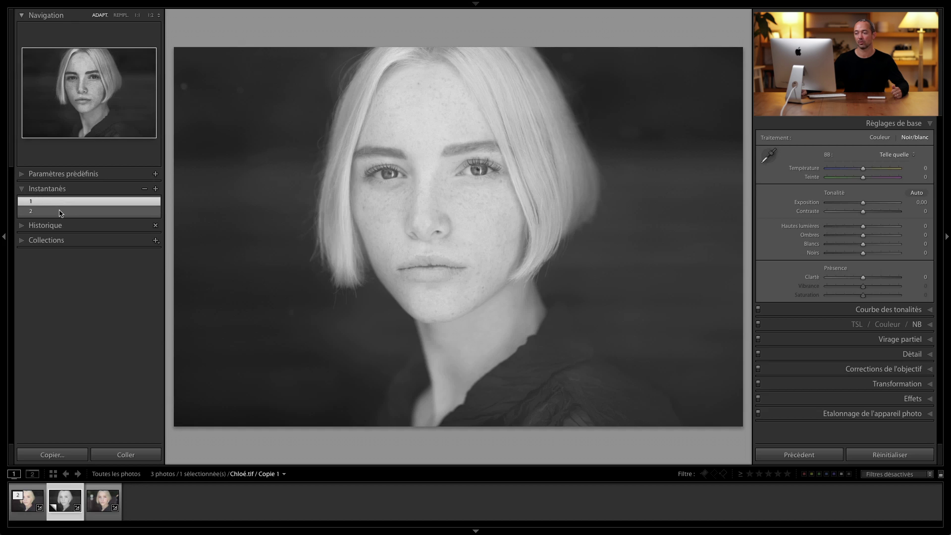
{"action": "left_click", "coordinate": [60, 213]}
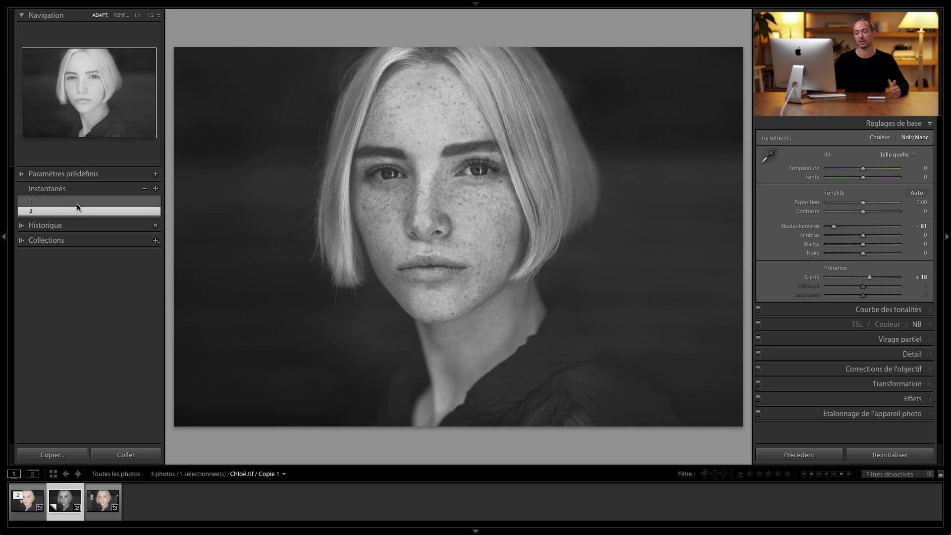
{"action": "left_click", "coordinate": [77, 201]}
{"action": "left_click", "coordinate": [76, 211]}
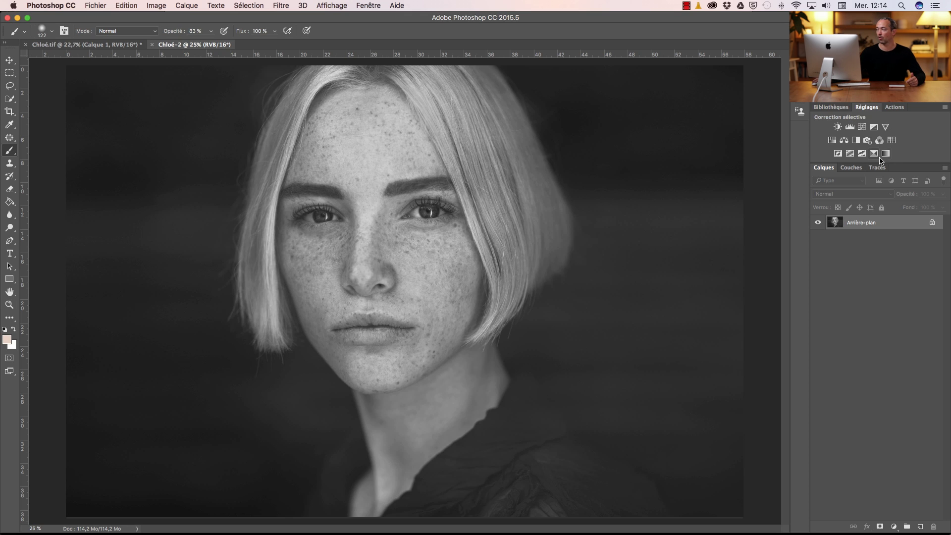
- In Photoshop, add a Curves adjustment layer and use on-image adjustment to brighten the forehead's light tones and darken its slightly darker skin tones
{"action": "left_click", "coordinate": [862, 127]}
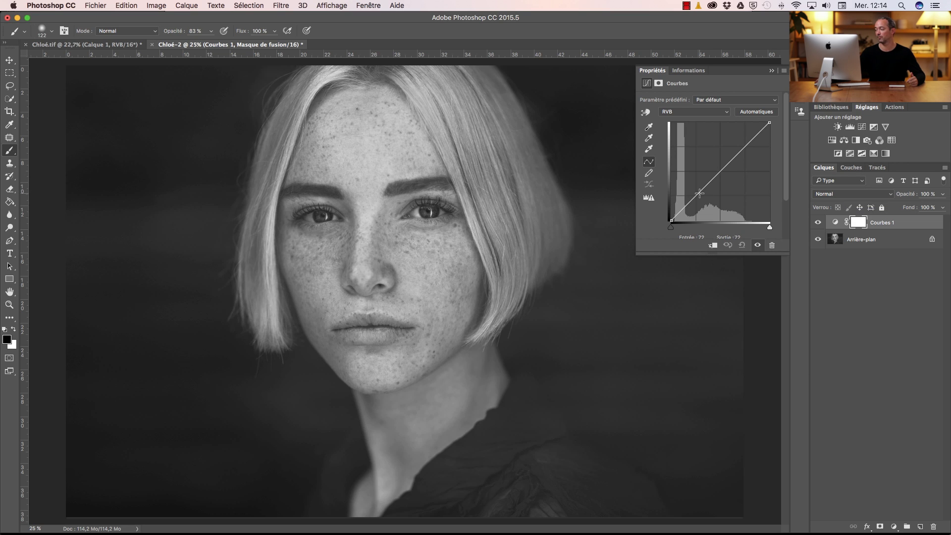
{"action": "left_click", "coordinate": [646, 113]}
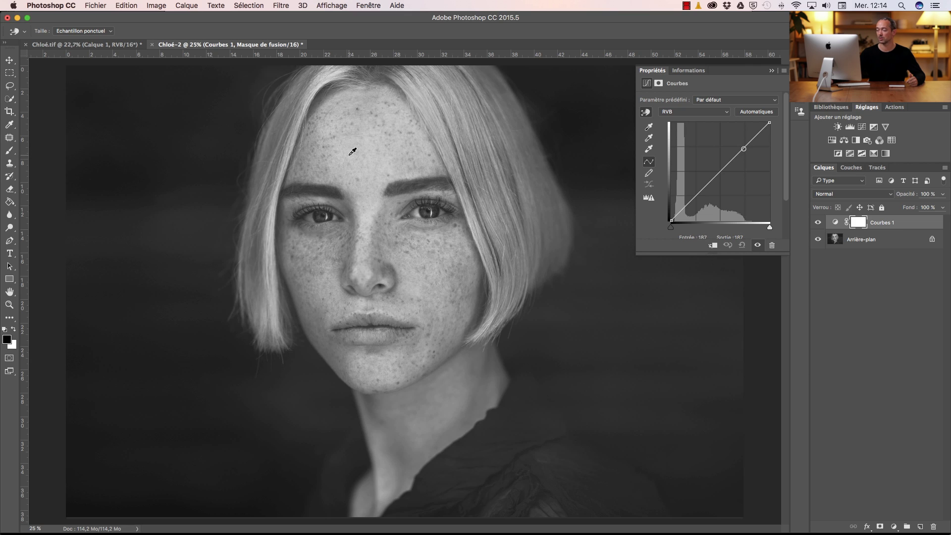
{"action": "left_click_drag", "start_coordinate": [351, 154], "coordinate": [352, 148]}
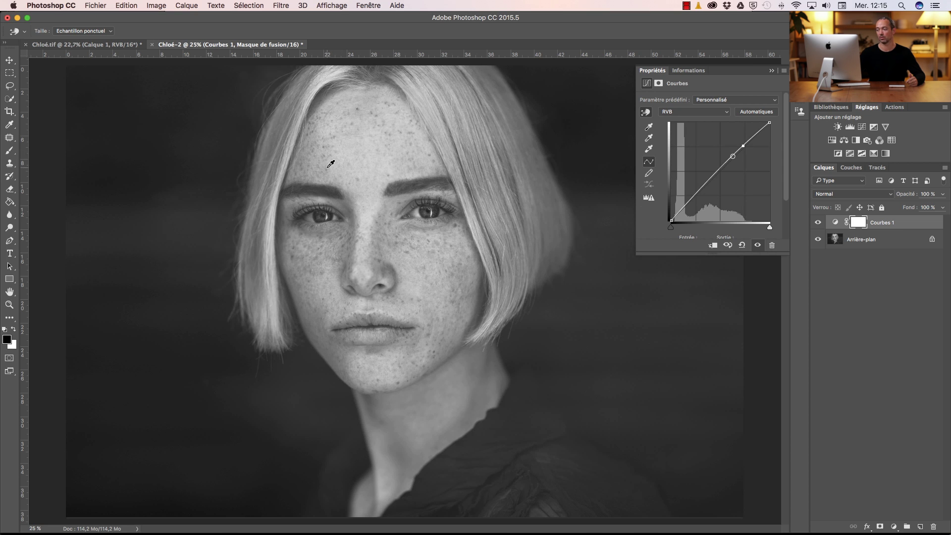
{"action": "left_click_drag", "start_coordinate": [330, 167], "coordinate": [330, 168]}
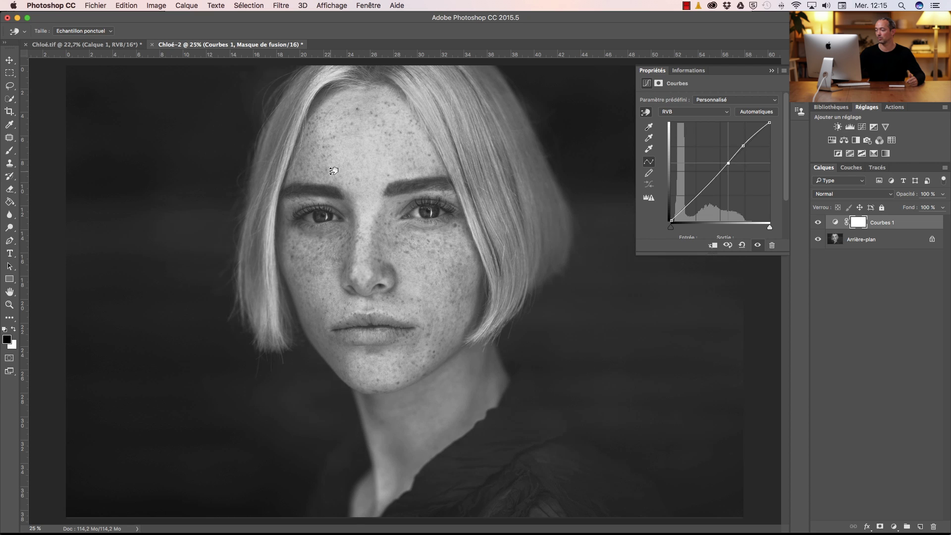
{"action": "left_click_drag", "start_coordinate": [334, 172], "coordinate": [333, 170]}
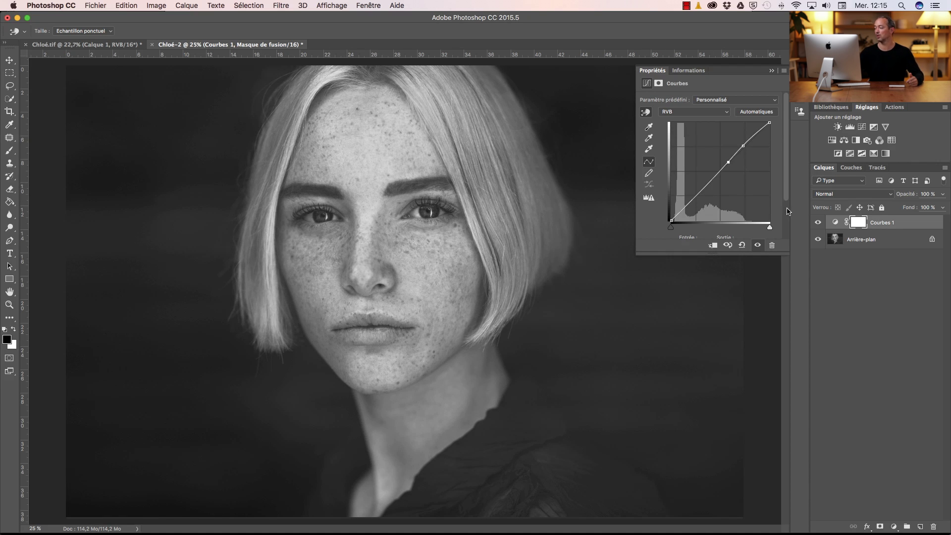
- Check the portrait with and without the Curves layer and nudge the curve's lower point slightly
{"action": "left_click", "coordinate": [818, 222]}
{"action": "left_click", "coordinate": [819, 223]}
{"action": "left_click_drag", "start_coordinate": [728, 162], "coordinate": [729, 162]}
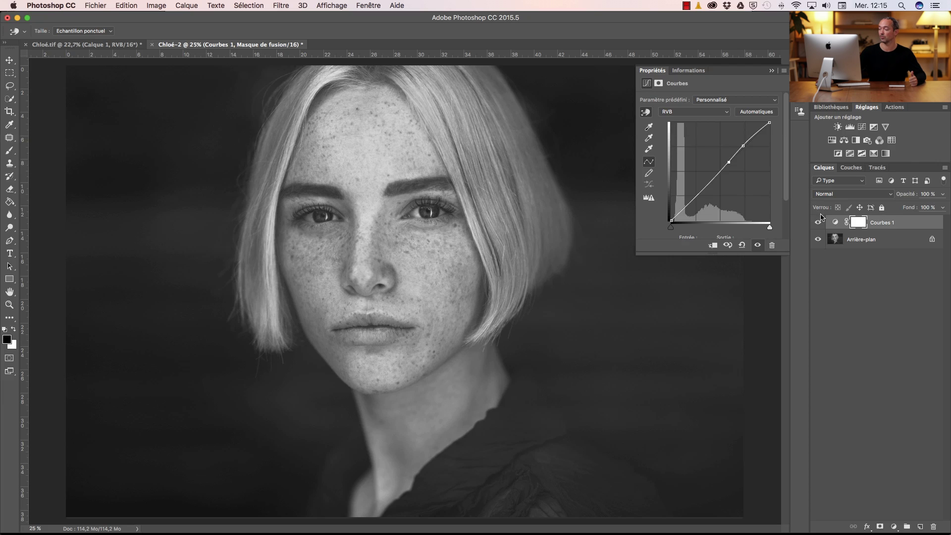
- Invert the Curves layer mask to black and paint the face back in with a white 336 px brush at 83% opacity
{"action": "left_click", "coordinate": [856, 224]}
{"action": "key", "text": "b"}
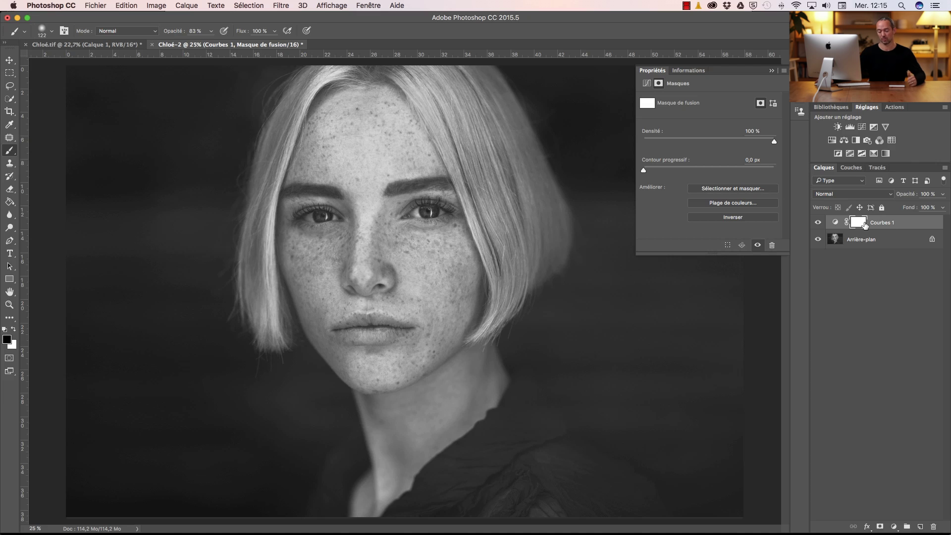
{"action": "key", "text": "super+i"}
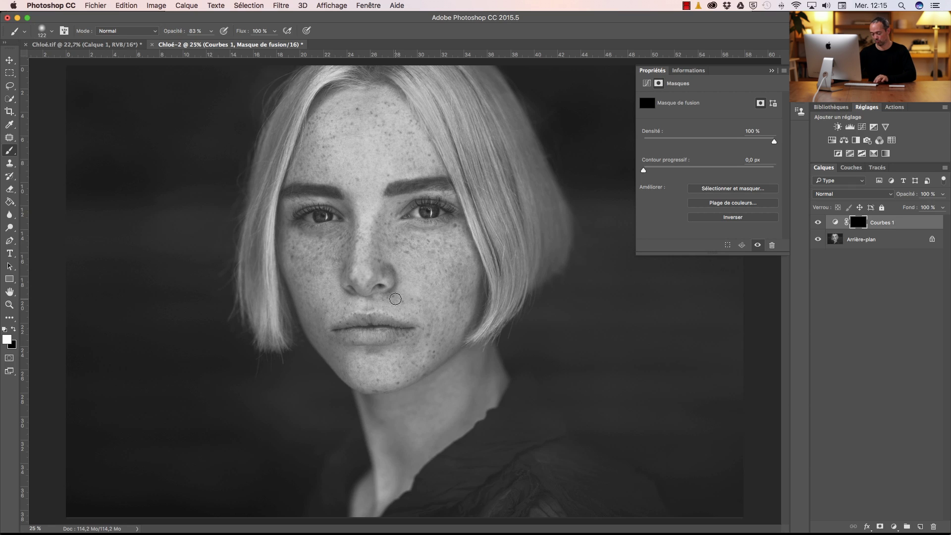
{"action": "mouse_move", "coordinate": [395, 301]}
{"action": "left_mouse_down"}
{"action": "mouse_move", "coordinate": [424, 298]}
{"action": "mouse_move", "coordinate": [379, 247]}
{"action": "mouse_move", "coordinate": [321, 262]}
{"action": "mouse_move", "coordinate": [369, 353]}
{"action": "mouse_move", "coordinate": [392, 355]}
{"action": "mouse_move", "coordinate": [423, 317]}
{"action": "mouse_move", "coordinate": [355, 248]}
{"action": "mouse_move", "coordinate": [328, 250]}
{"action": "left_mouse_up"}
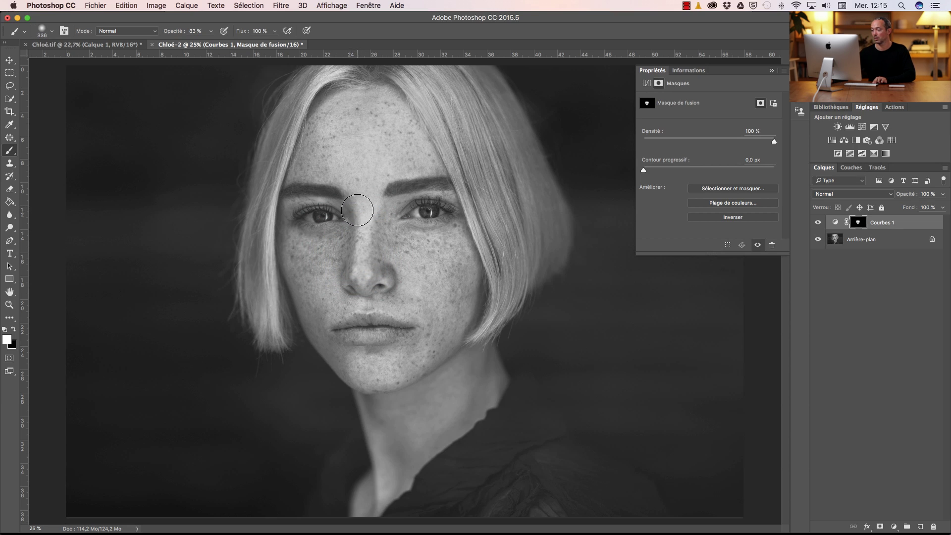
{"action": "mouse_move", "coordinate": [357, 210]}
{"action": "left_mouse_down"}
{"action": "mouse_move", "coordinate": [357, 165]}
{"action": "mouse_move", "coordinate": [313, 160]}
{"action": "mouse_move", "coordinate": [324, 134]}
{"action": "mouse_move", "coordinate": [373, 105]}
{"action": "mouse_move", "coordinate": [419, 156]}
{"action": "mouse_move", "coordinate": [360, 159]}
{"action": "mouse_move", "coordinate": [365, 217]}
{"action": "mouse_move", "coordinate": [384, 247]}
{"action": "mouse_move", "coordinate": [443, 245]}
{"action": "mouse_move", "coordinate": [456, 260]}
{"action": "mouse_move", "coordinate": [452, 322]}
{"action": "mouse_move", "coordinate": [434, 341]}
{"action": "mouse_move", "coordinate": [423, 290]}
{"action": "mouse_move", "coordinate": [394, 304]}
{"action": "mouse_move", "coordinate": [352, 295]}
{"action": "mouse_move", "coordinate": [317, 303]}
{"action": "mouse_move", "coordinate": [306, 284]}
{"action": "mouse_move", "coordinate": [338, 357]}
{"action": "mouse_move", "coordinate": [416, 356]}
{"action": "mouse_move", "coordinate": [386, 413]}
{"action": "mouse_move", "coordinate": [391, 429]}
{"action": "mouse_move", "coordinate": [413, 420]}
{"action": "mouse_move", "coordinate": [450, 368]}
{"action": "mouse_move", "coordinate": [452, 380]}
{"action": "mouse_move", "coordinate": [432, 410]}
{"action": "mouse_move", "coordinate": [447, 324]}
{"action": "mouse_move", "coordinate": [444, 254]}
{"action": "mouse_move", "coordinate": [462, 277]}
{"action": "mouse_move", "coordinate": [464, 294]}
{"action": "mouse_move", "coordinate": [421, 262]}
{"action": "mouse_move", "coordinate": [405, 257]}
{"action": "mouse_move", "coordinate": [401, 270]}
{"action": "mouse_move", "coordinate": [376, 236]}
{"action": "mouse_move", "coordinate": [375, 252]}
{"action": "mouse_move", "coordinate": [305, 244]}
{"action": "mouse_move", "coordinate": [316, 332]}
{"action": "mouse_move", "coordinate": [328, 352]}
{"action": "mouse_move", "coordinate": [400, 393]}
{"action": "mouse_move", "coordinate": [446, 325]}
{"action": "mouse_move", "coordinate": [455, 243]}
{"action": "mouse_move", "coordinate": [423, 248]}
{"action": "mouse_move", "coordinate": [390, 233]}
{"action": "mouse_move", "coordinate": [365, 162]}
{"action": "mouse_move", "coordinate": [416, 155]}
{"action": "mouse_move", "coordinate": [378, 100]}
{"action": "mouse_move", "coordinate": [354, 96]}
{"action": "mouse_move", "coordinate": [332, 110]}
{"action": "mouse_move", "coordinate": [309, 165]}
{"action": "left_mouse_up"}
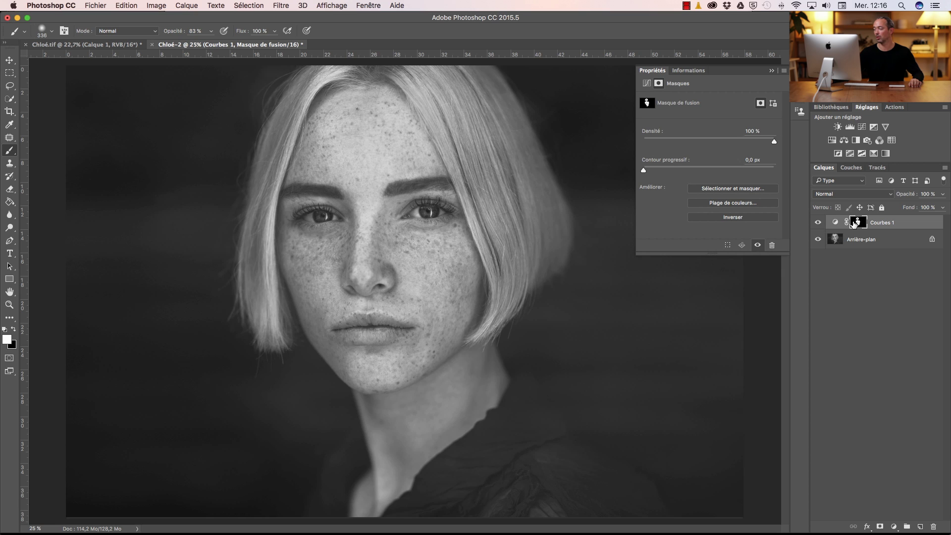
- Reopen the masked Curves adjustment and steepen the curve between its two points to strengthen the freckle contrast
{"action": "left_click", "coordinate": [836, 223]}
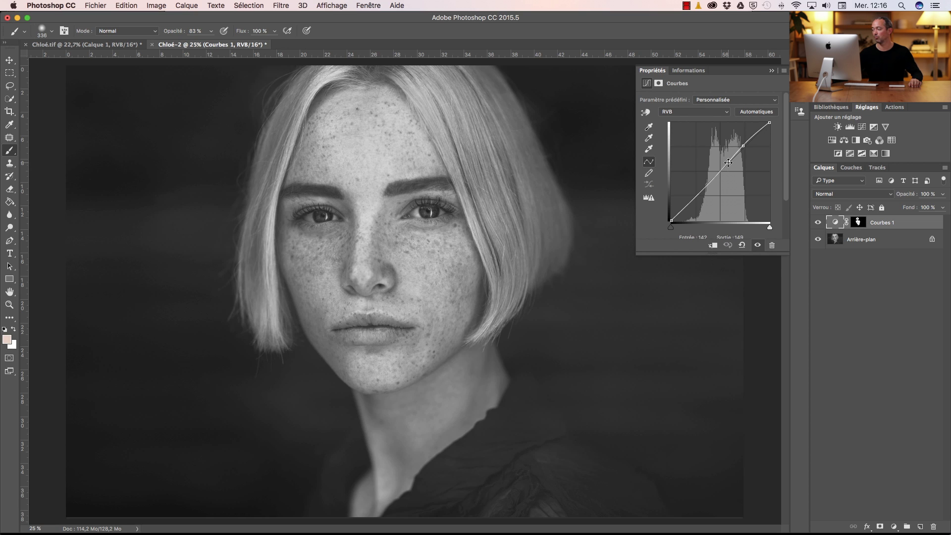
{"action": "left_click_drag", "start_coordinate": [730, 162], "coordinate": [742, 145]}
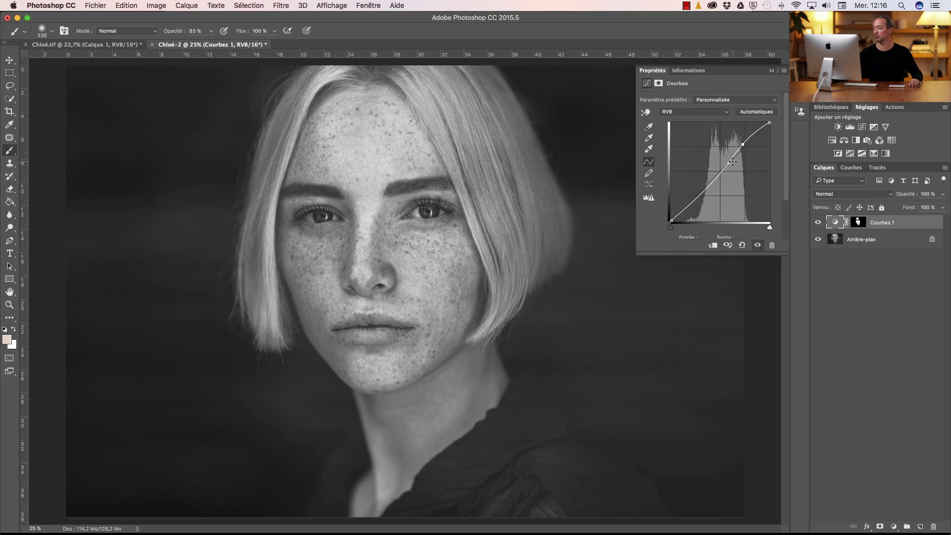
- Add a second Curves adjustment layer above Courbes 1 and darken the dark background tones with the on-image adjustment
{"action": "left_click", "coordinate": [912, 231]}
{"action": "left_click", "coordinate": [862, 127]}
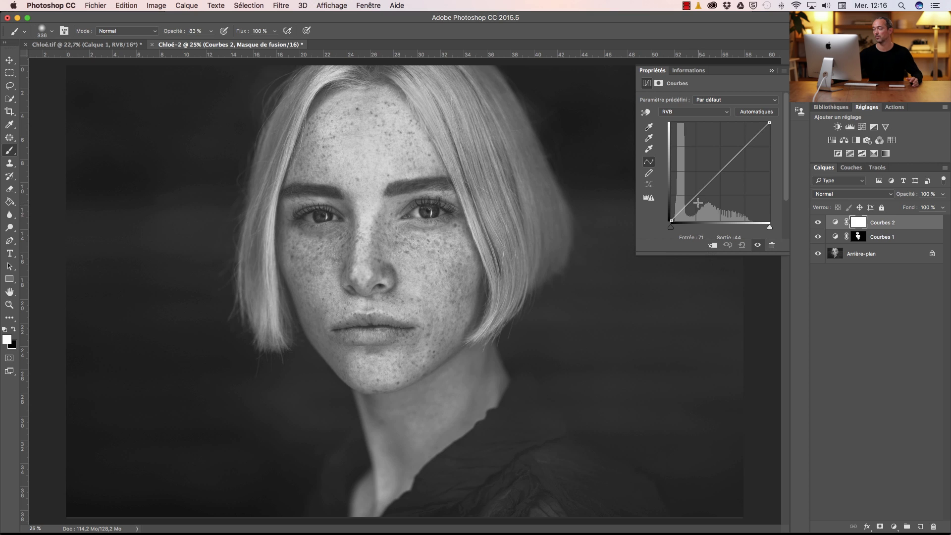
{"action": "left_click", "coordinate": [646, 113]}
{"action": "left_click_drag", "start_coordinate": [643, 309], "coordinate": [649, 314]}
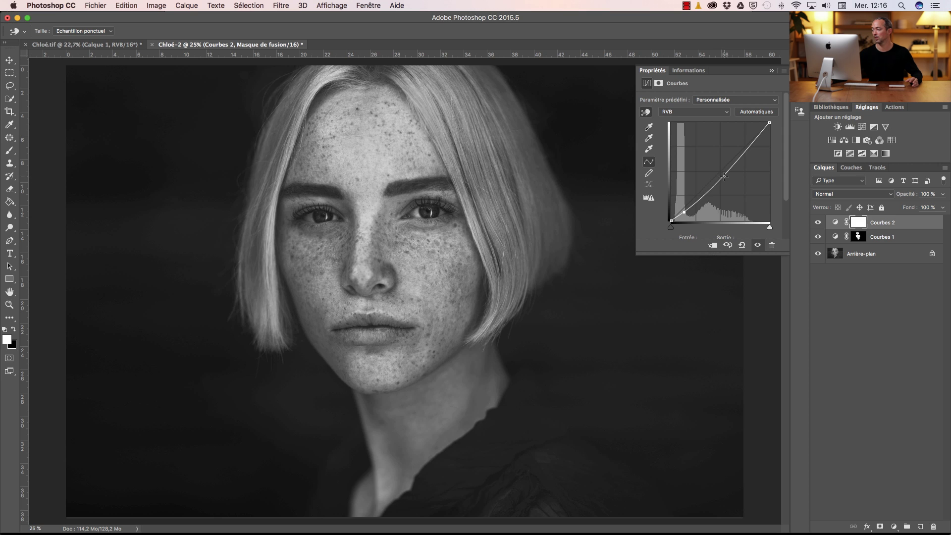
- Shape the second curve into an S by raising its midtones above the darkened shadows, and compare the portrait with and without that layer
{"action": "left_click_drag", "start_coordinate": [723, 176], "coordinate": [719, 171]}
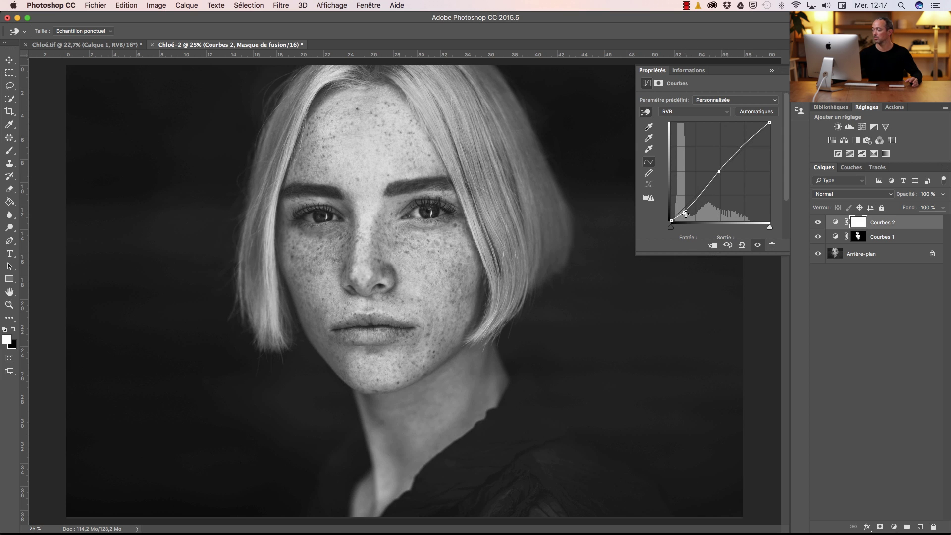
{"action": "left_click_drag", "start_coordinate": [685, 213], "coordinate": [684, 212]}
{"action": "left_click_drag", "start_coordinate": [718, 172], "coordinate": [710, 176]}
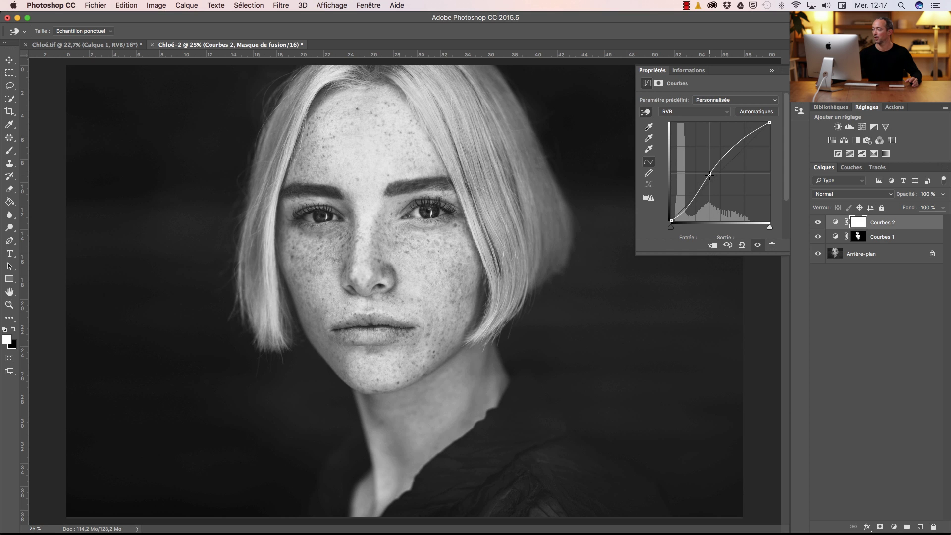
{"action": "left_click", "coordinate": [817, 225]}
{"action": "left_click", "coordinate": [817, 225]}
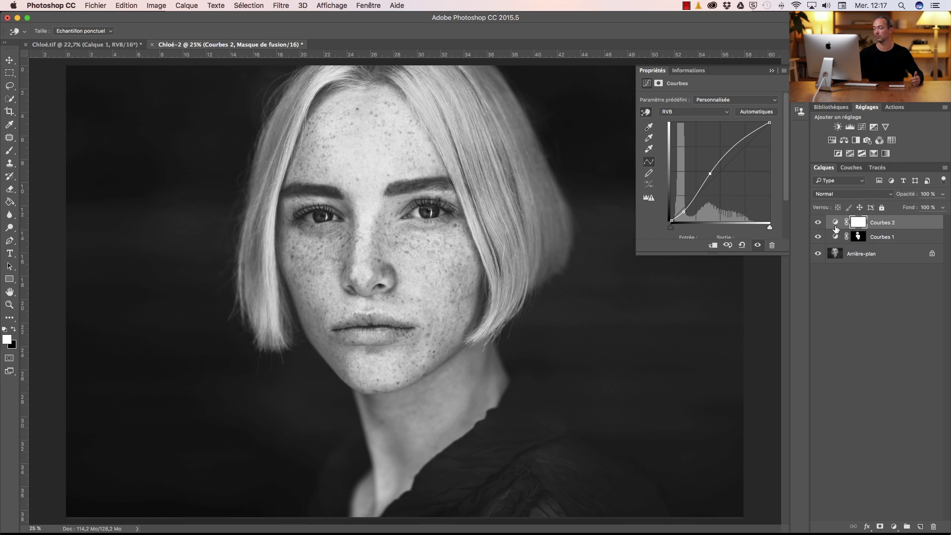
- Group the Courbes 1 and Courbes 2 layers and compare the portrait with and without the group
{"action": "left_click", "coordinate": [901, 240]}
{"action": "left_click", "coordinate": [906, 225], "text": "shift"}
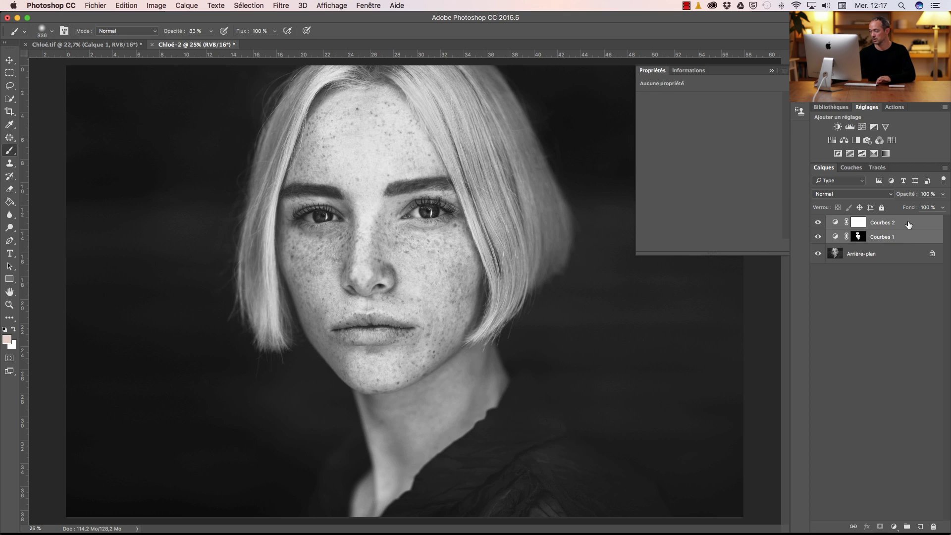
{"action": "key", "text": "super+g"}
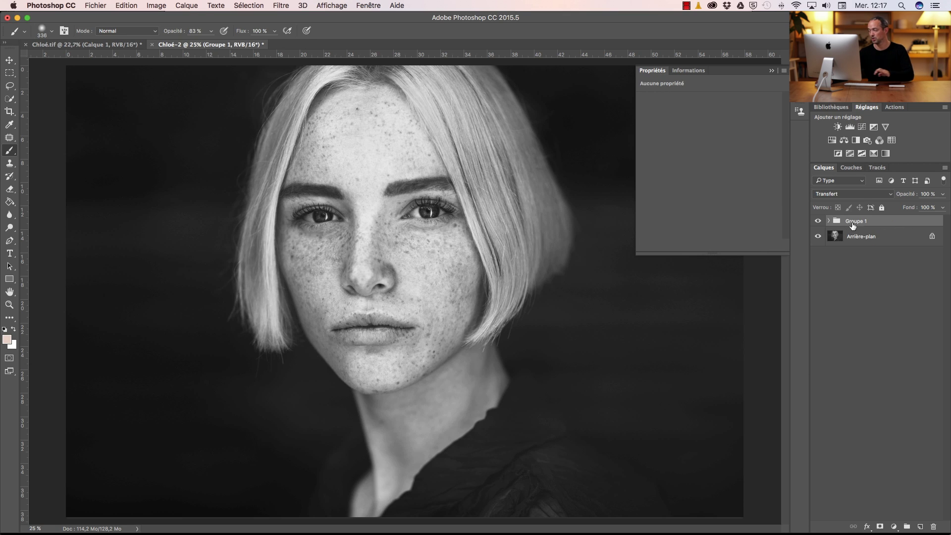
{"action": "left_click", "coordinate": [817, 221]}
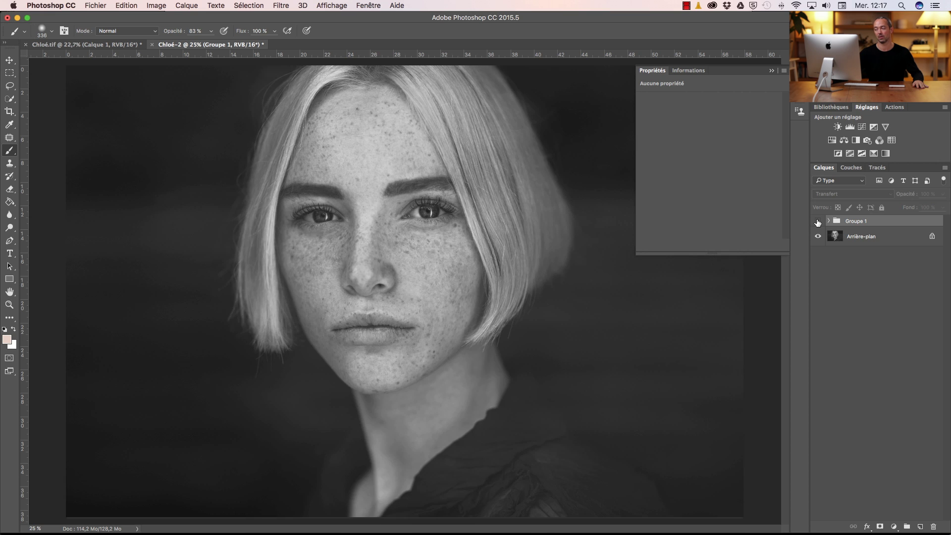
{"action": "left_click", "coordinate": [817, 222]}
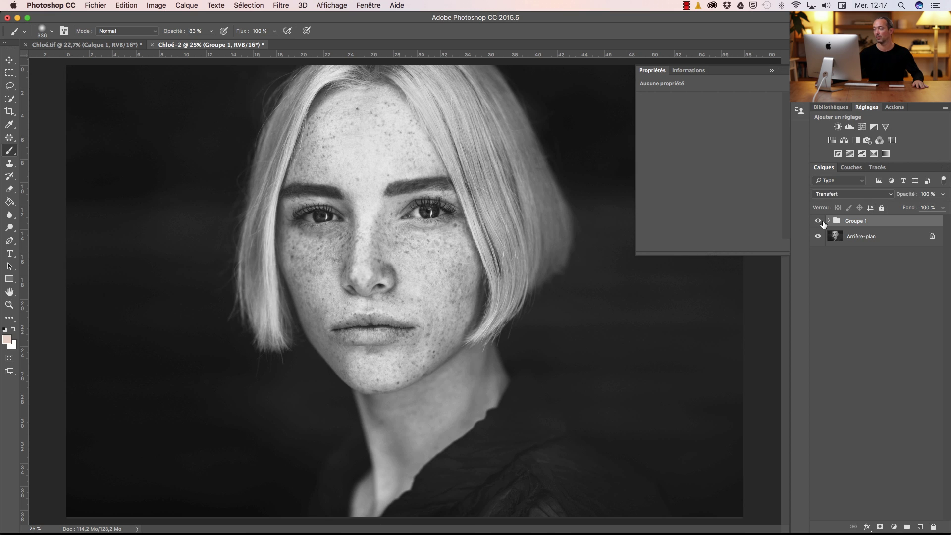